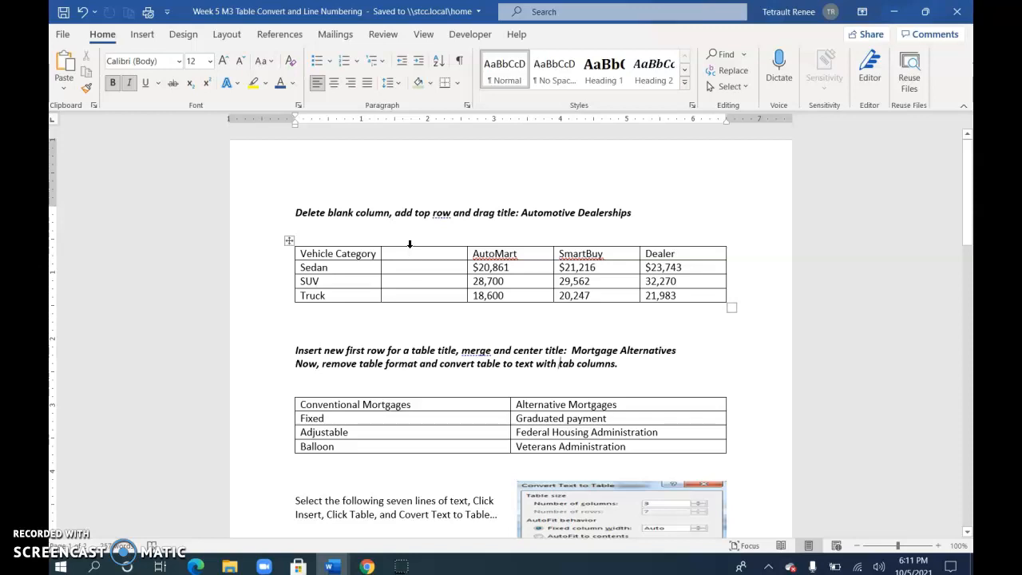
Delete the blank second column from the vehicle price table.
left_click(409, 244)
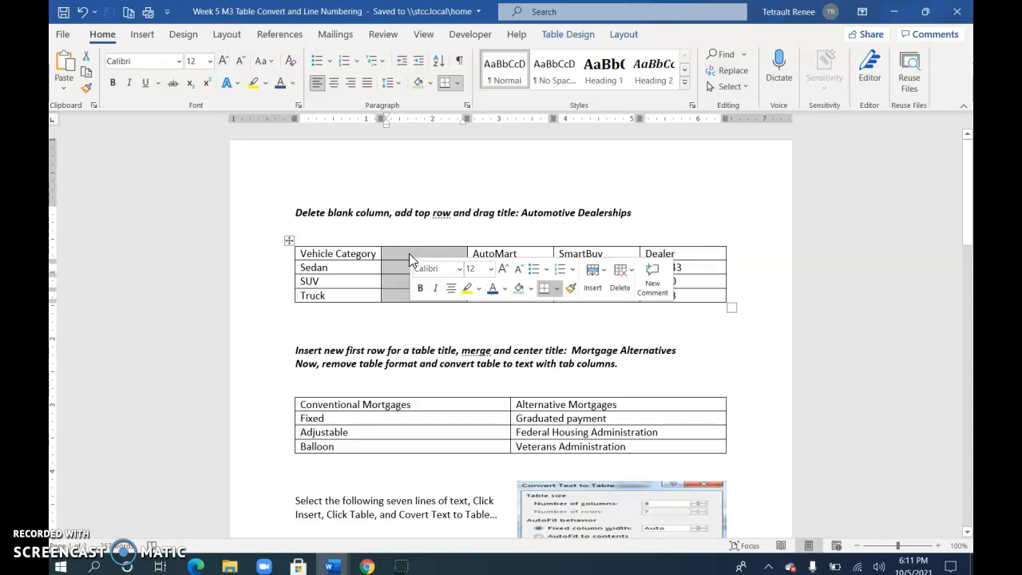
left_click(622, 281)
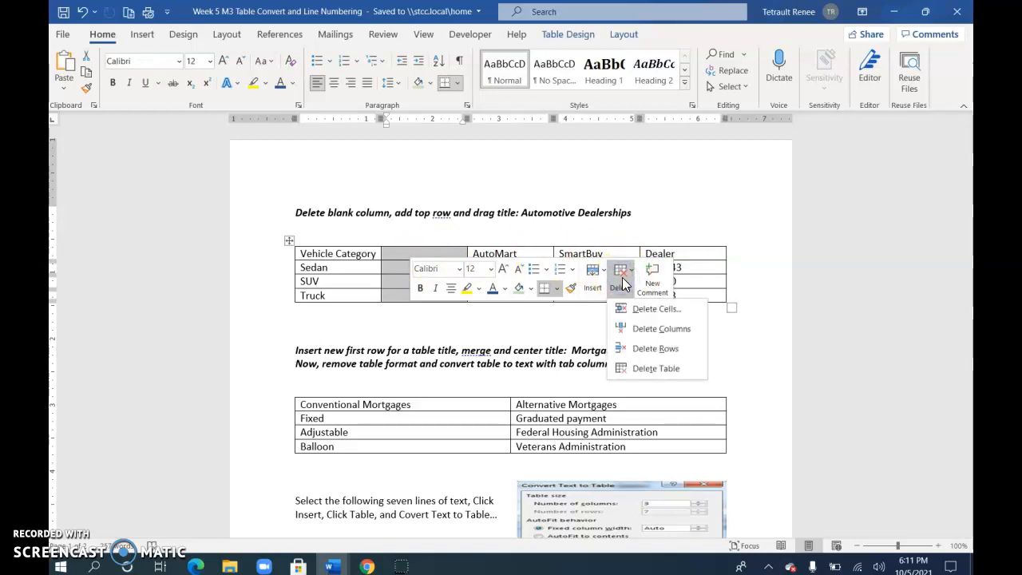
left_click(645, 328)
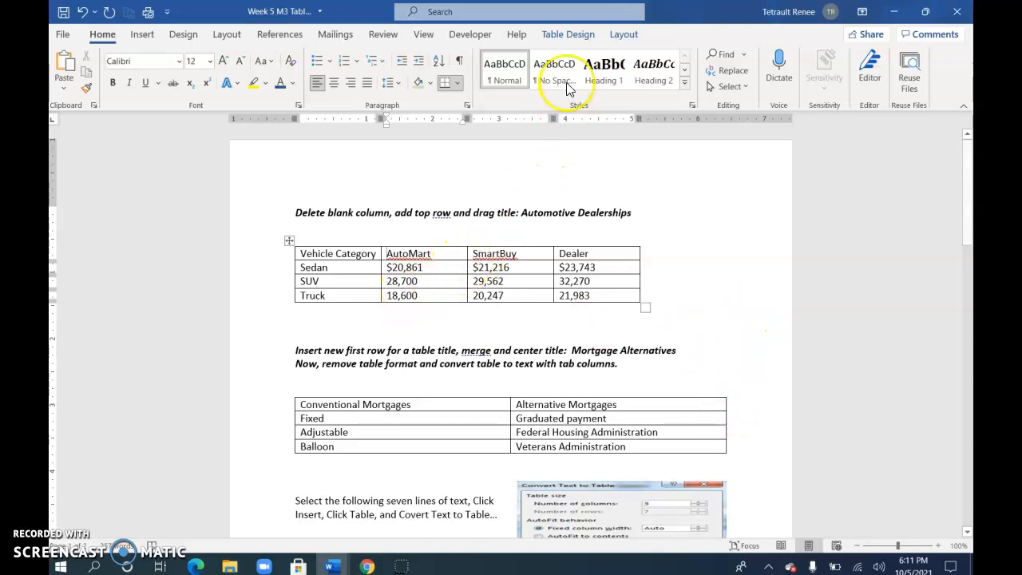
AutoFit the vehicle price table to the window so it spans the page width.
left_click(624, 34)
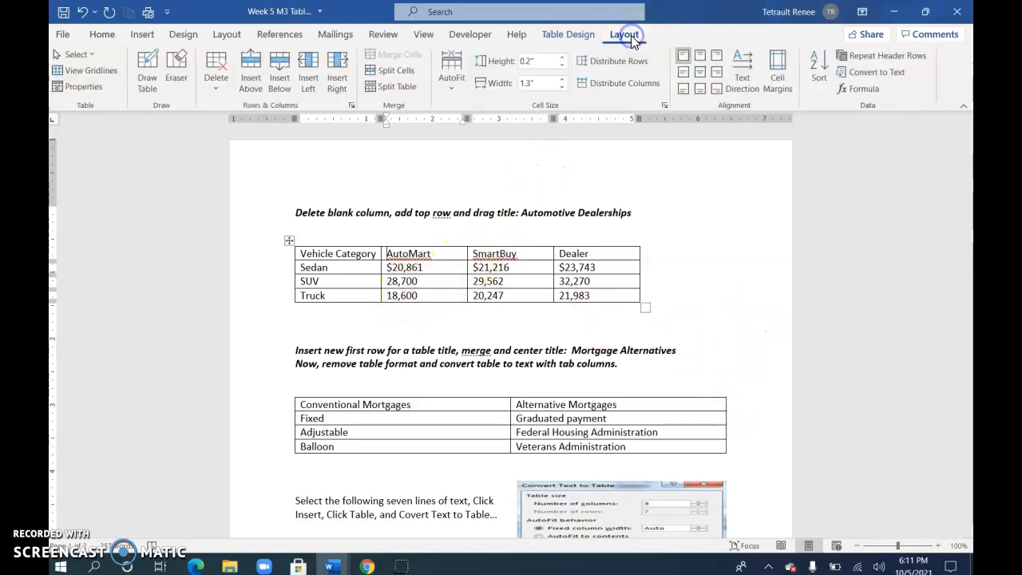
left_click(451, 78)
left_click(472, 134)
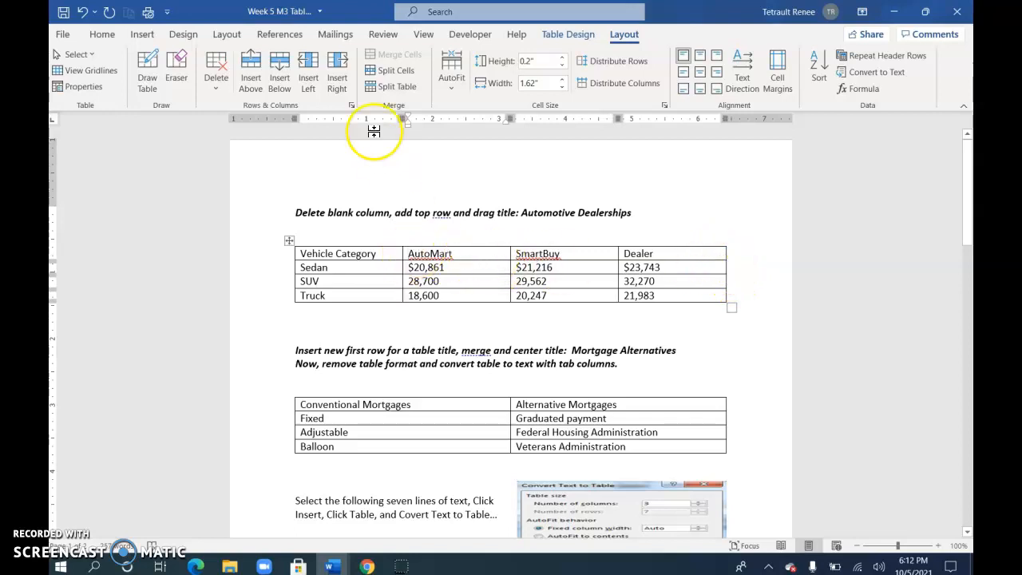
Add a merged top row to the vehicle table and move the title Automotive Dealerships from the instruction line into it, centred.
left_click(248, 79)
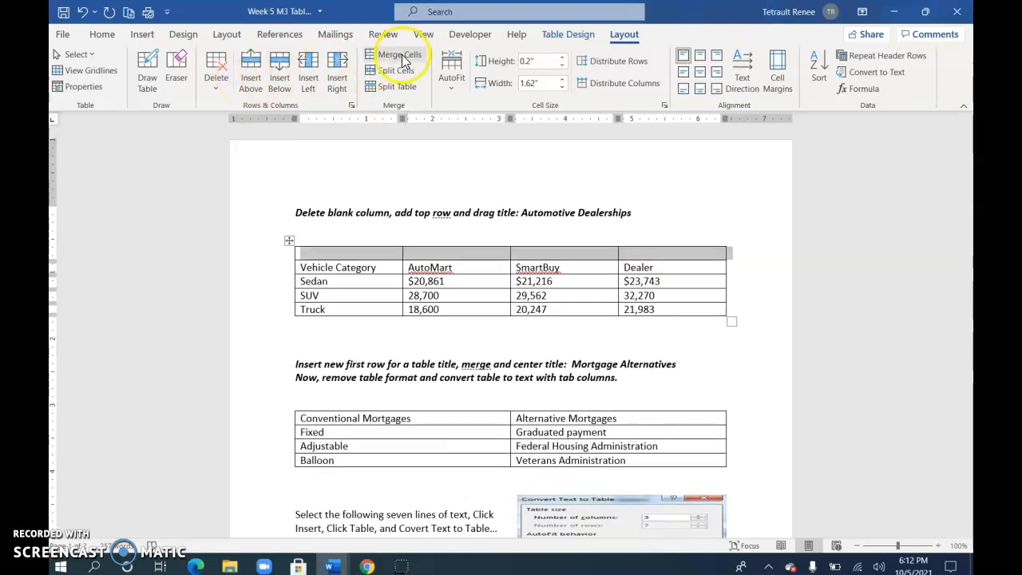
left_click(637, 223)
left_click_drag(637, 213, 520, 252)
key("ctrl+e")
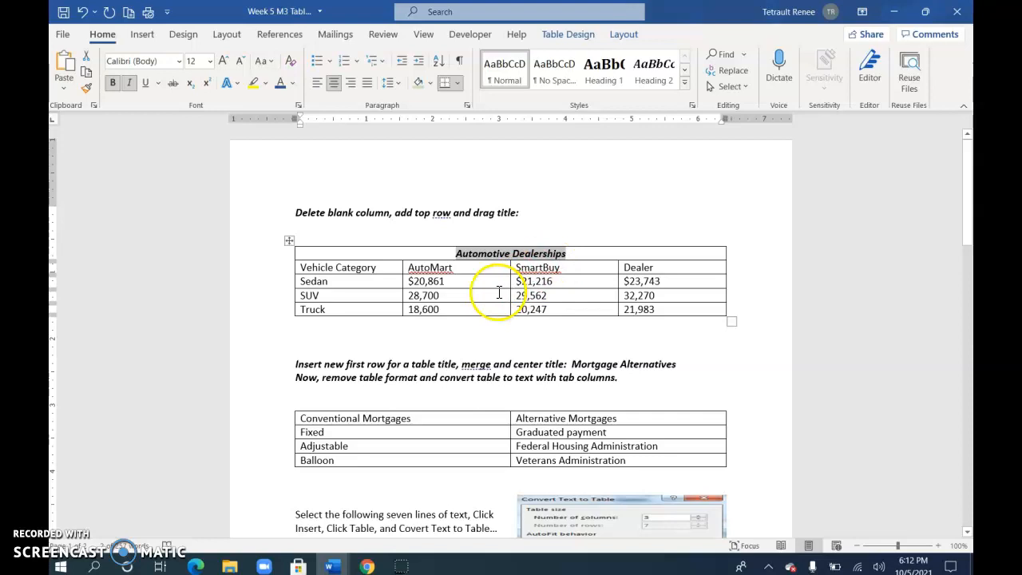
Align the price cells of the Sedan, SUV and Truck rows centre right.
scroll(479, 291, "down", 1)
left_click_drag(441, 250, 647, 271)
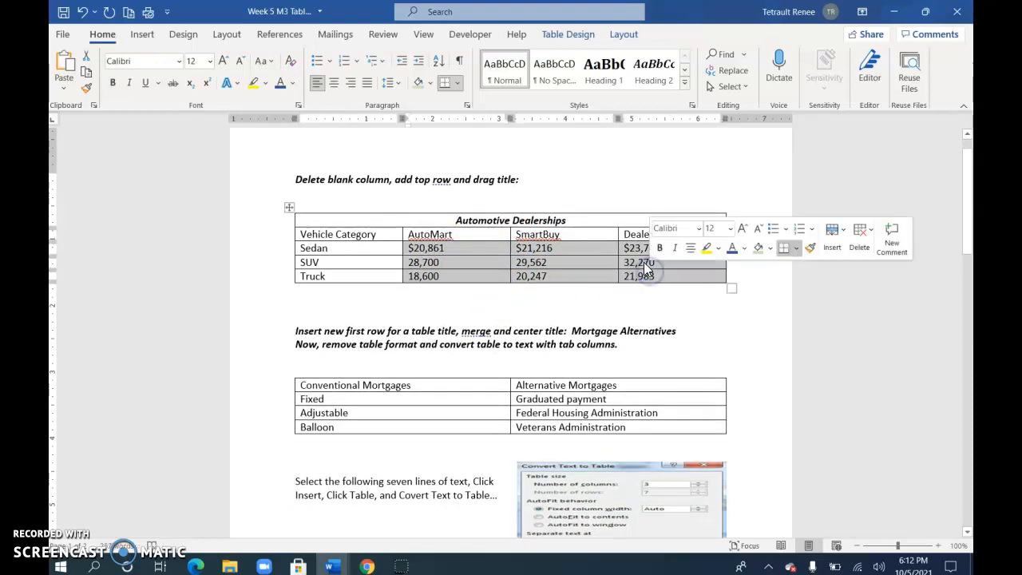
left_click(624, 36)
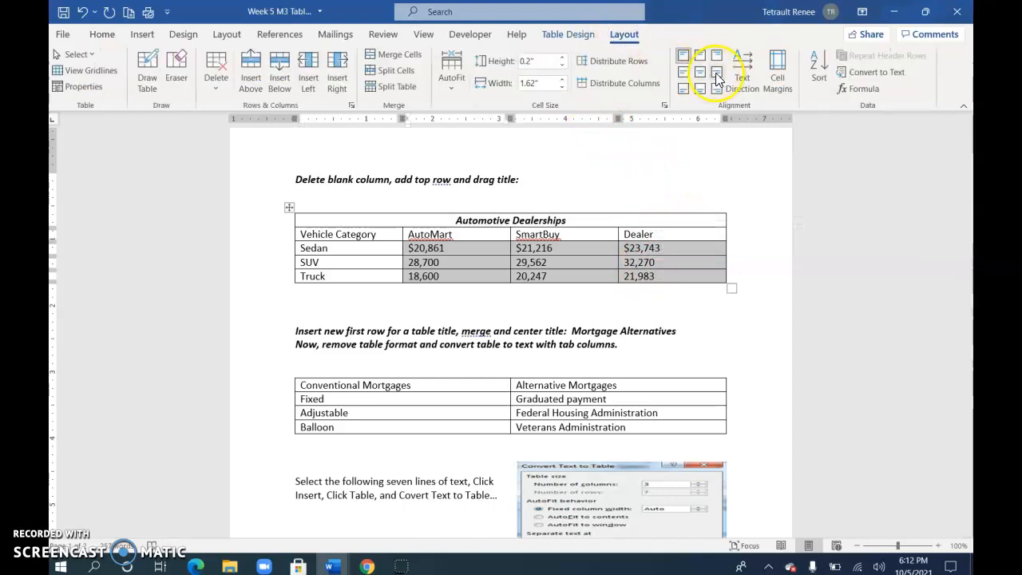
left_click(718, 77)
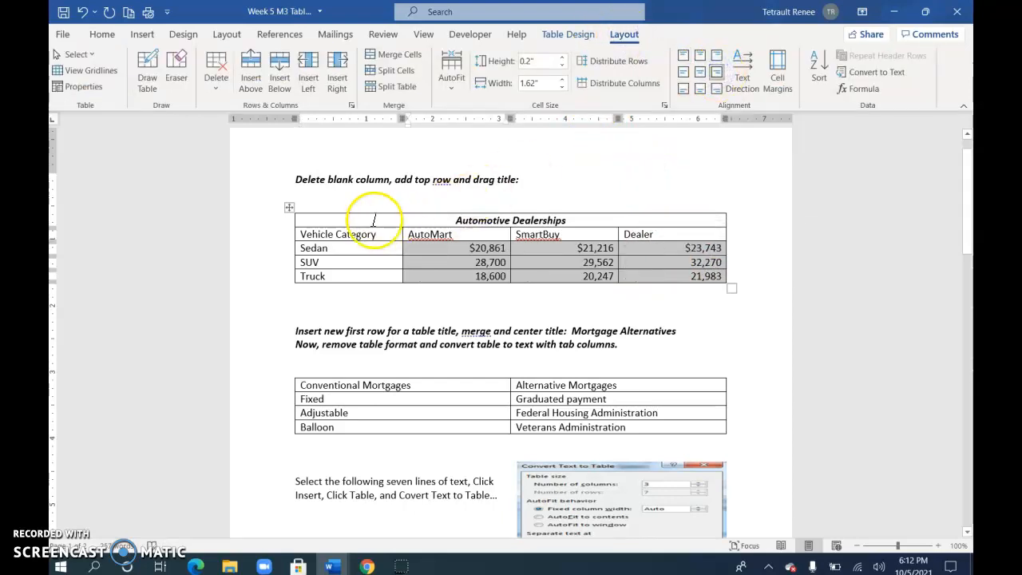
Centre the column headings row of the vehicle table and make it bold.
left_click(269, 237)
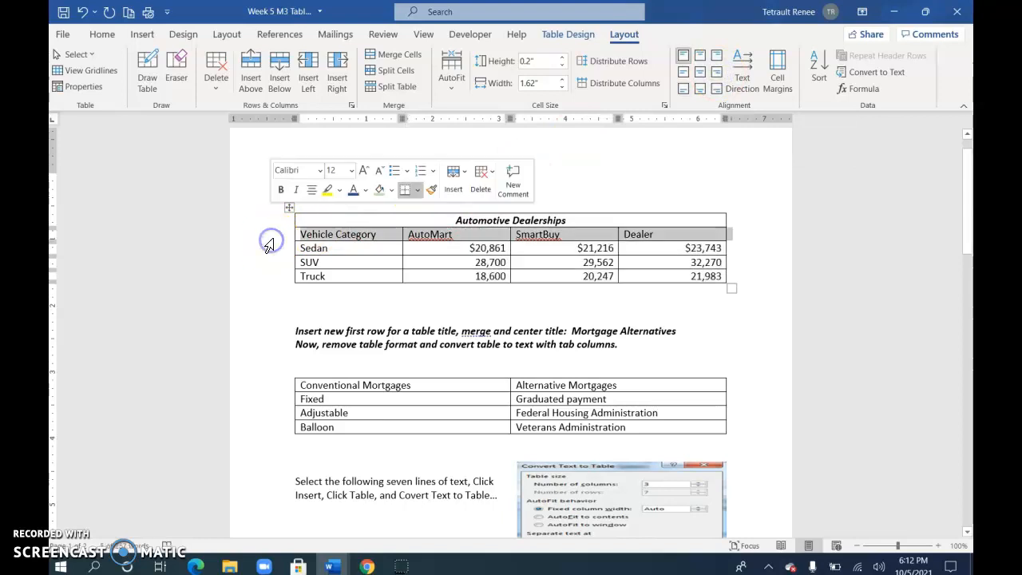
left_click(702, 73)
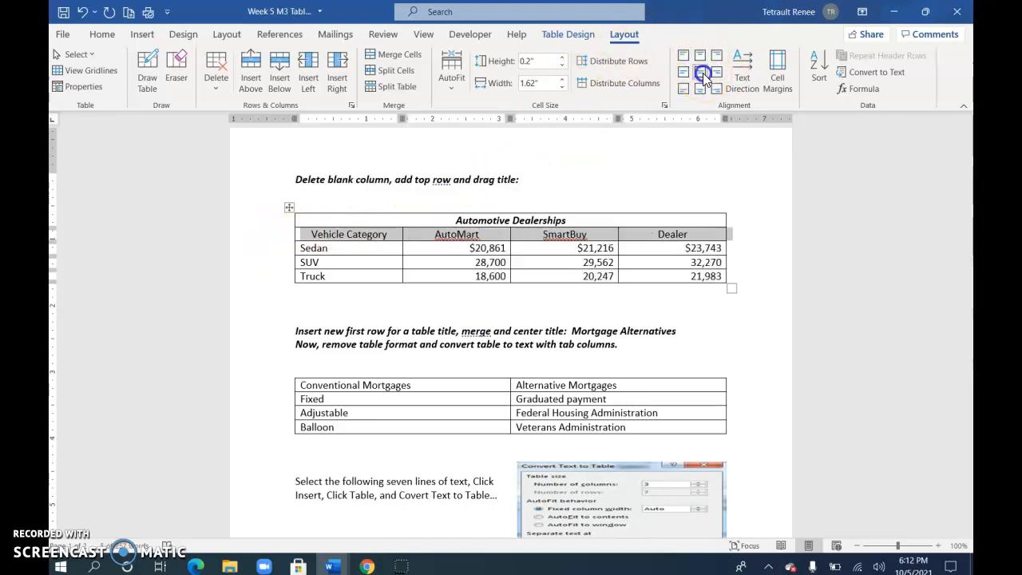
left_click(104, 35)
left_click(114, 83)
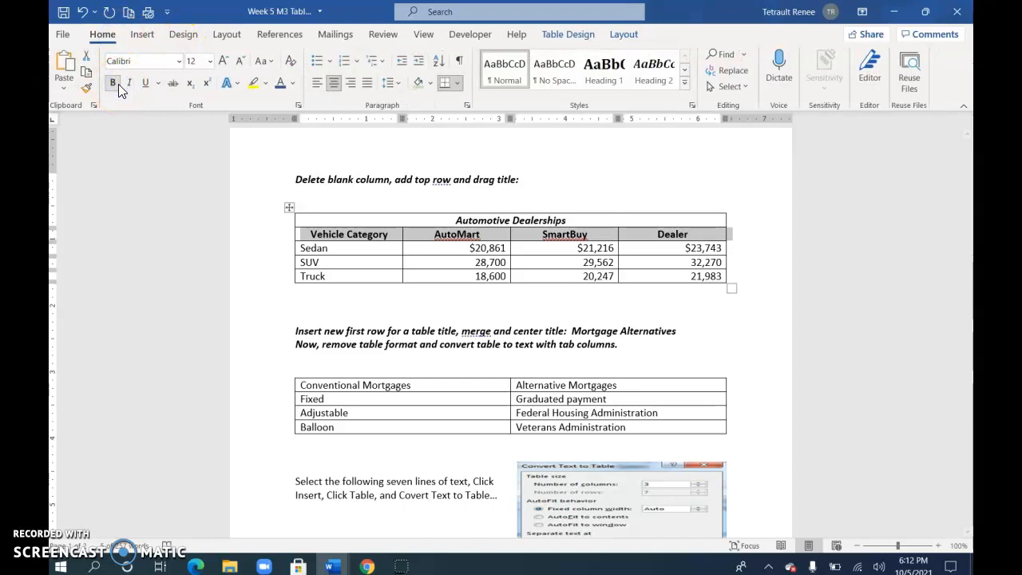
Add a merged top row to the mortgage table and move the title Mortgage Alternatives from the instruction line into it, centred.
scroll(342, 338, "down", 3)
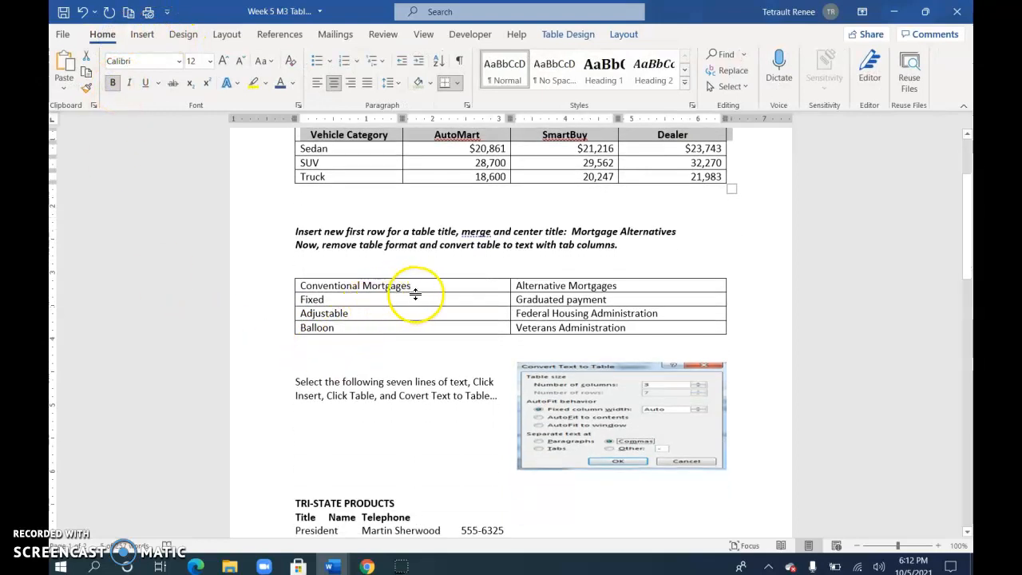
left_click(416, 292)
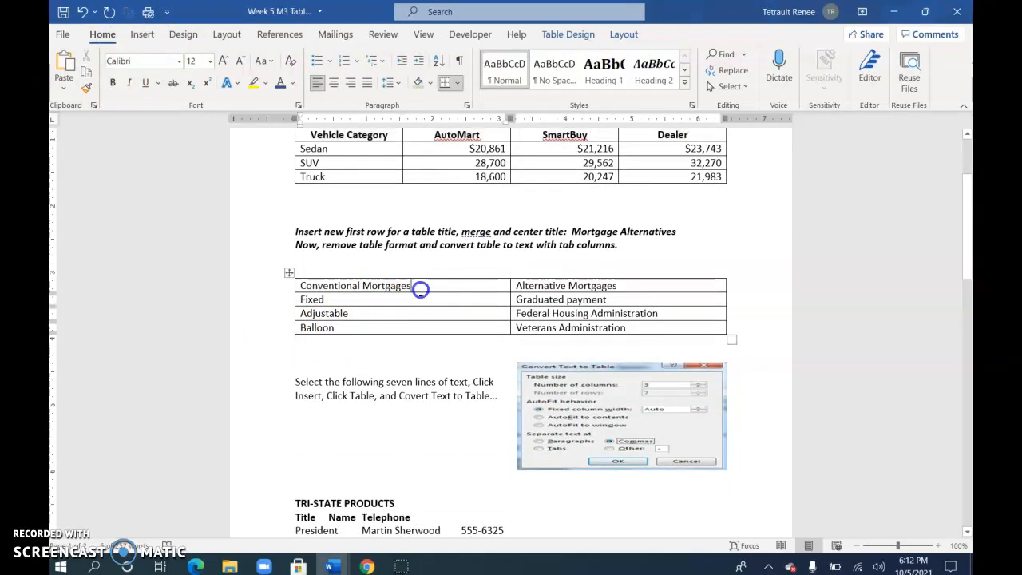
left_click(623, 34)
left_click(247, 78)
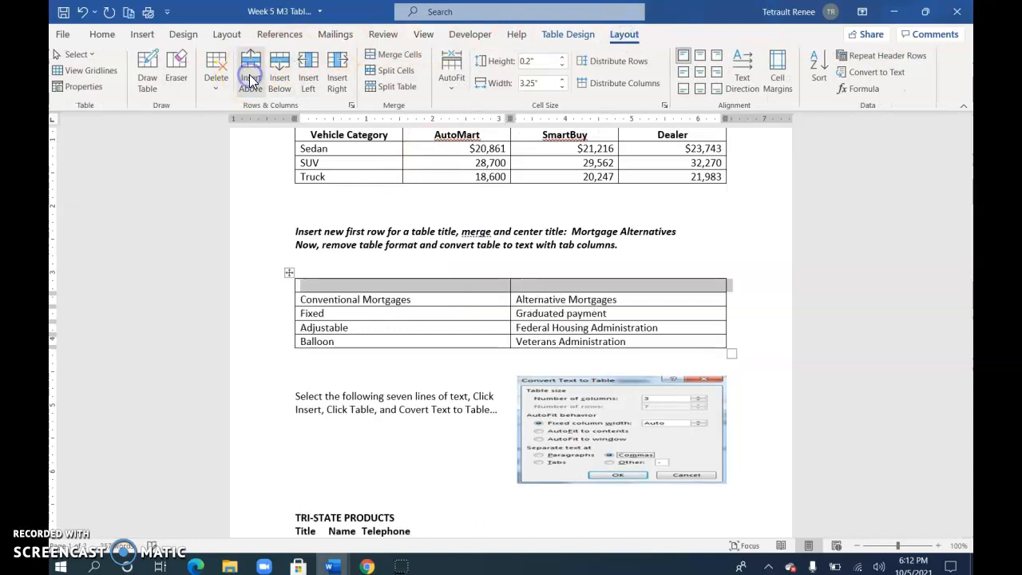
left_click(397, 61)
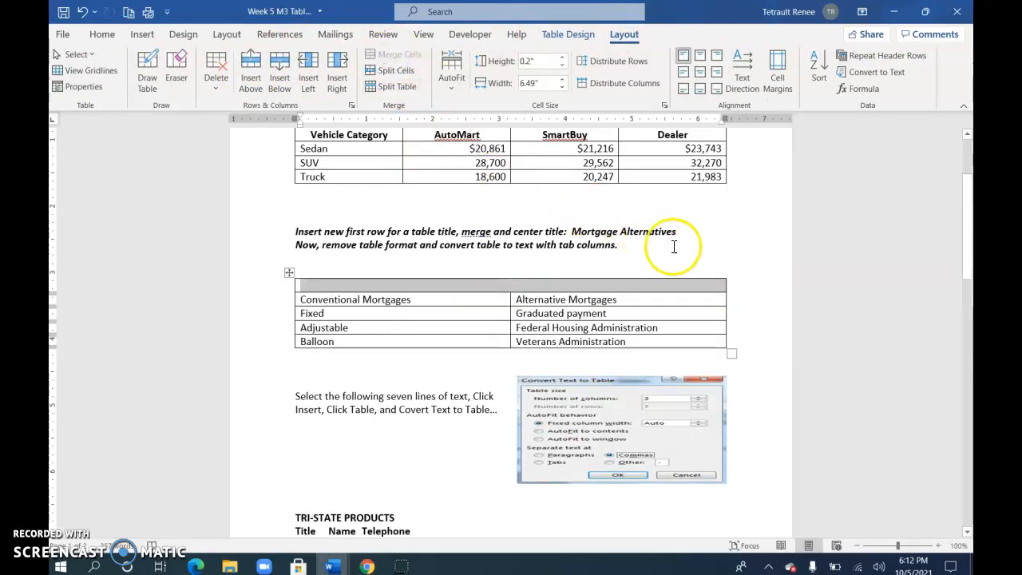
left_click_drag(677, 231, 538, 281)
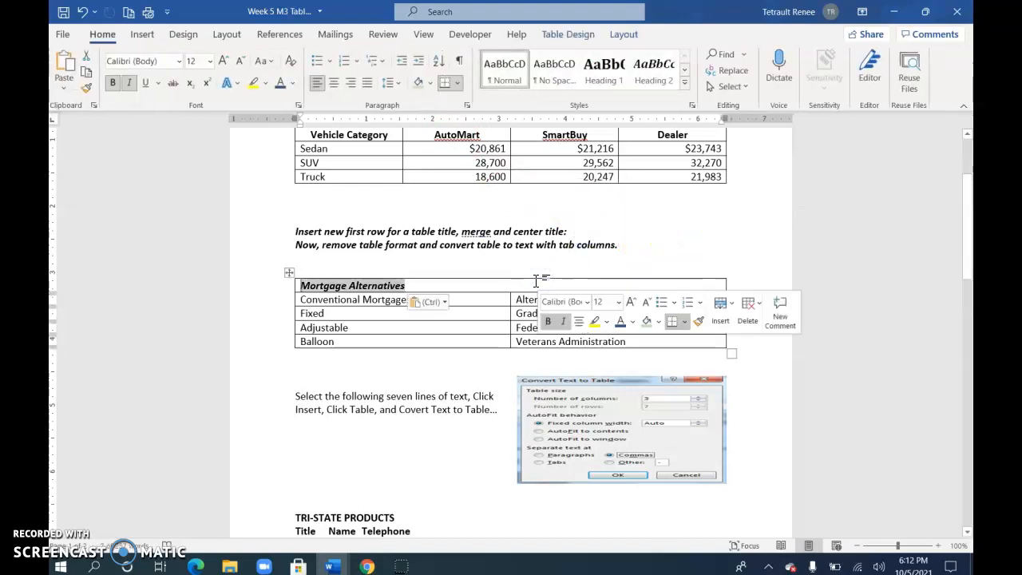
key("ctrl+e")
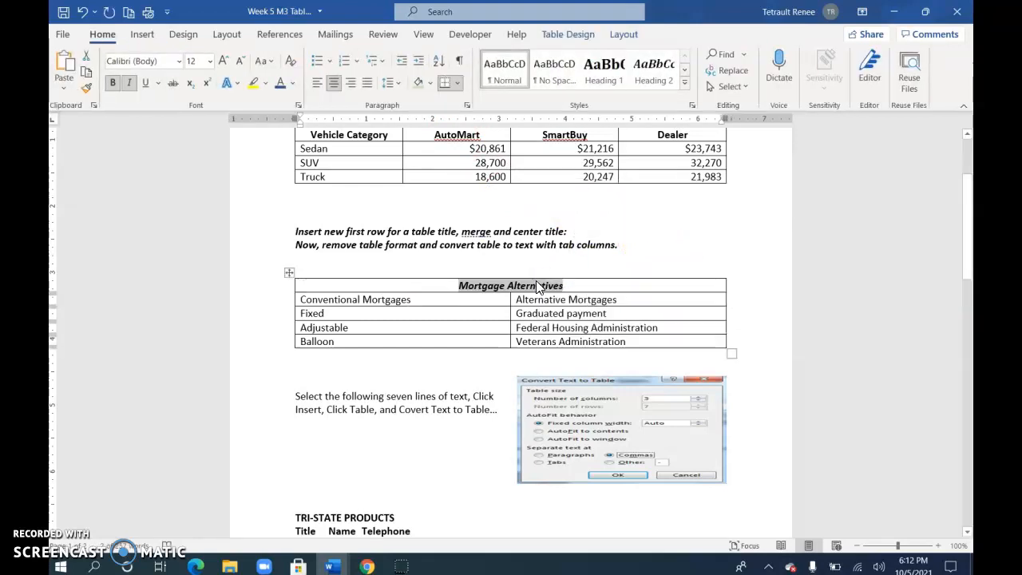
Convert the whole mortgage table to text separated with tabs, and centre the Mortgage Alternatives title line.
left_click(465, 302)
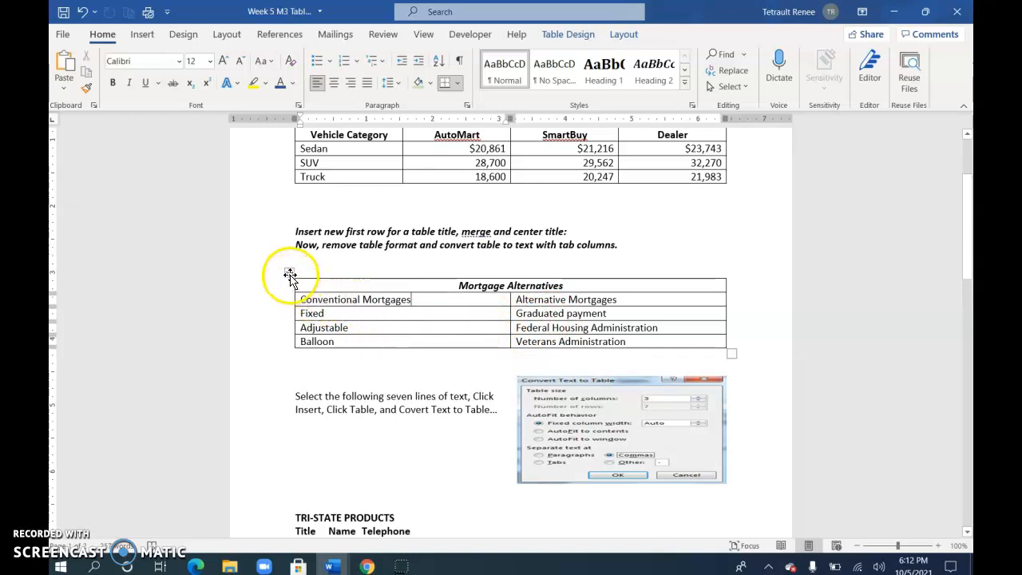
left_click(289, 274)
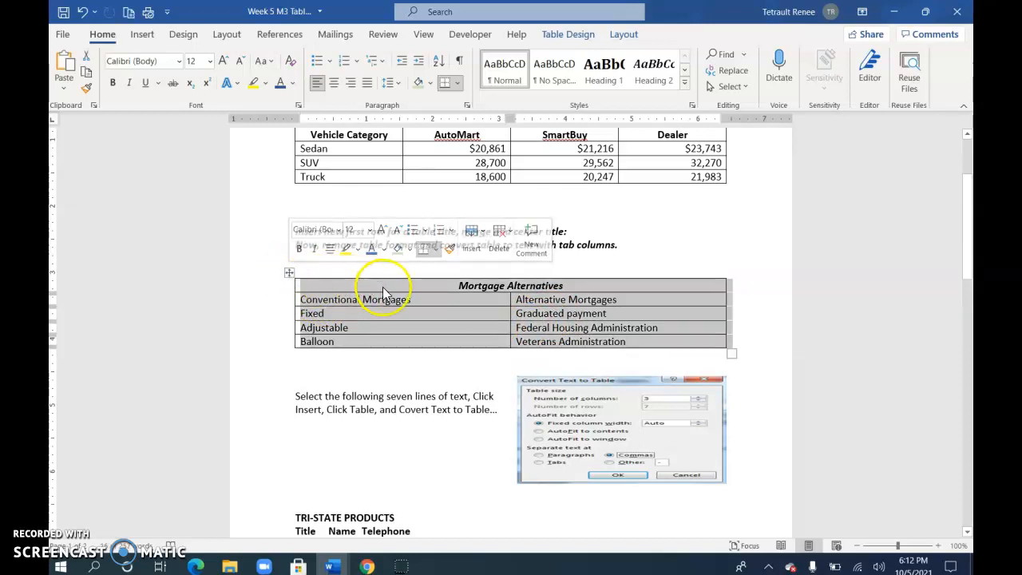
left_click(628, 40)
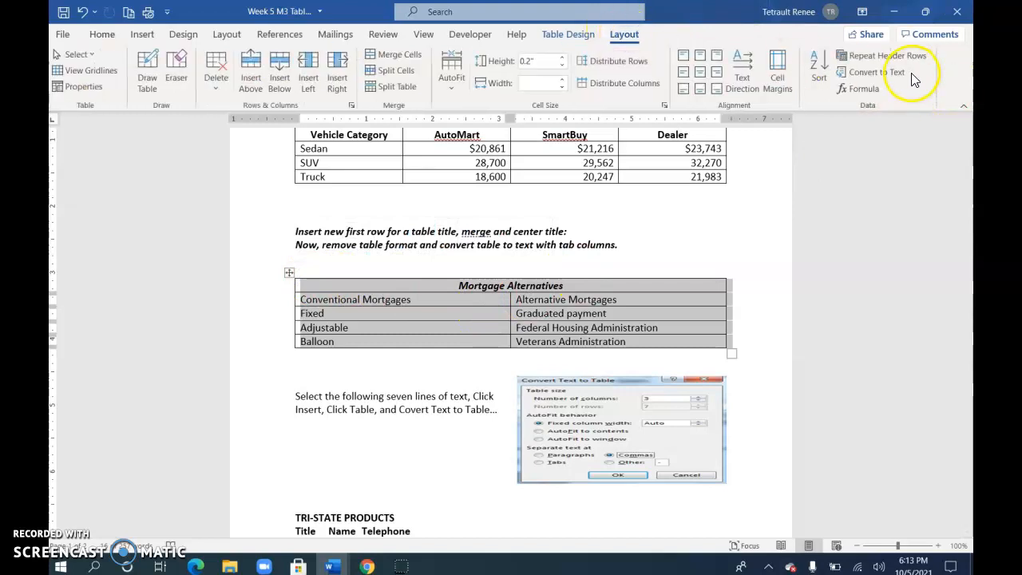
left_click(896, 73)
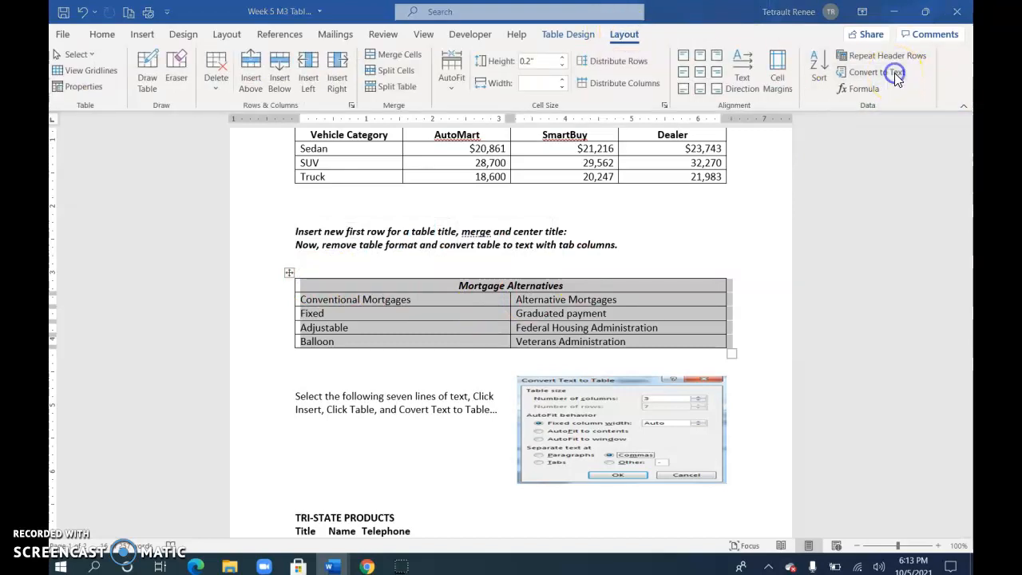
left_click(564, 226)
left_click(582, 301)
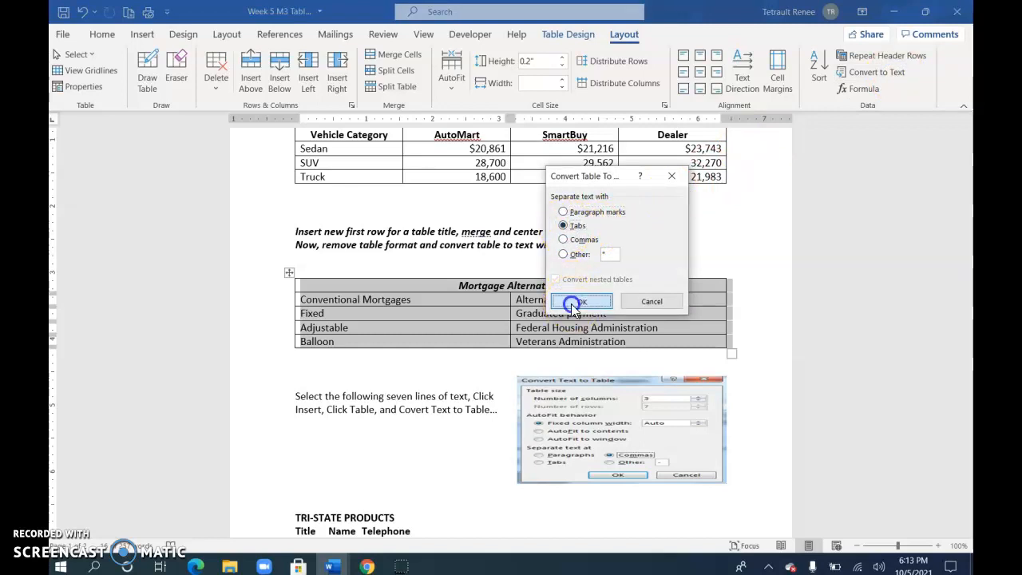
left_click(430, 287)
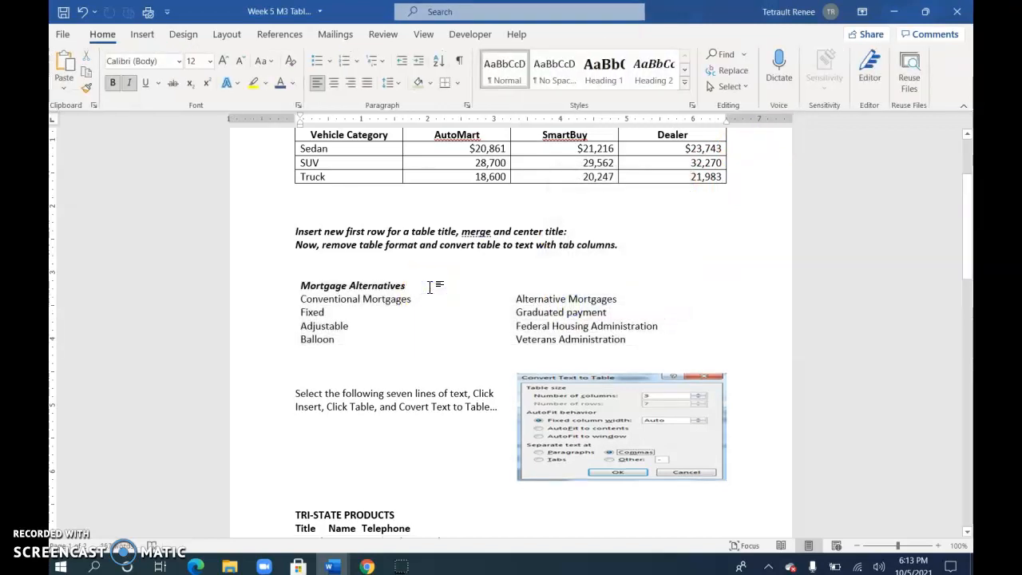
key("ctrl+e")
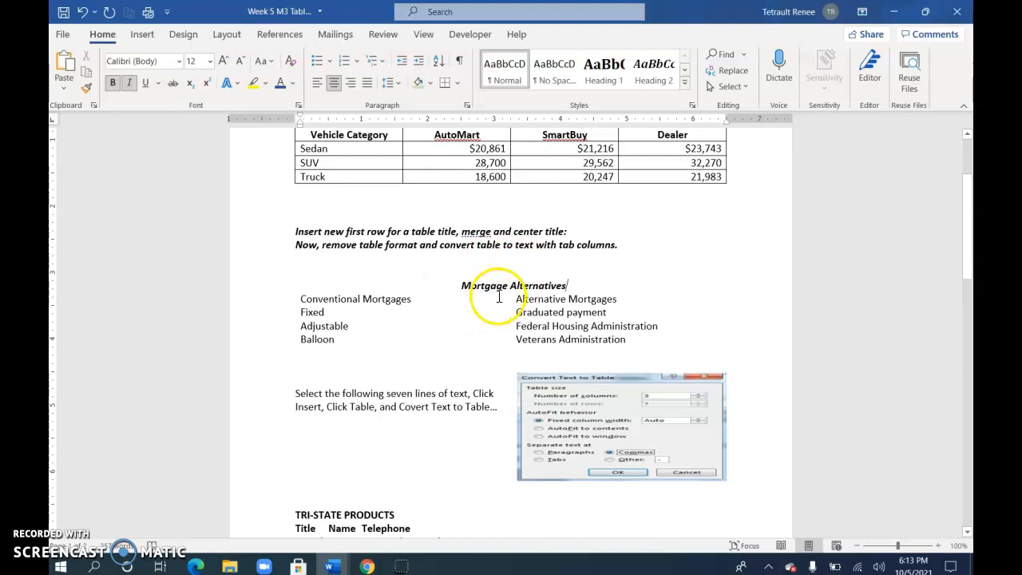
Convert the lines below TRI-STATE PRODUCTS, from the Title Name Telephone headings down, into a 3-column table separated at tabs.
scroll(498, 299, "down", 4)
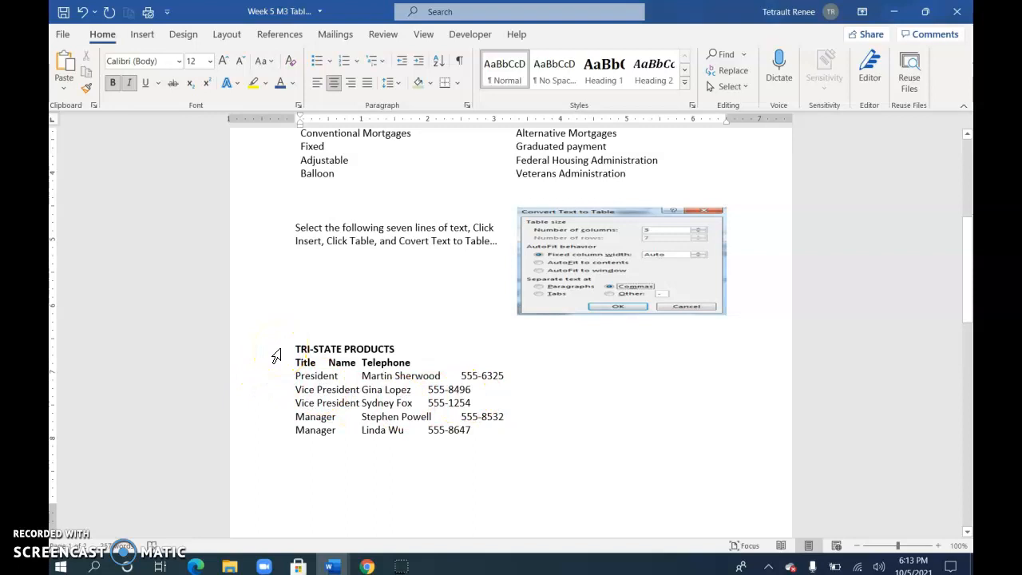
left_click_drag(280, 370, 285, 430)
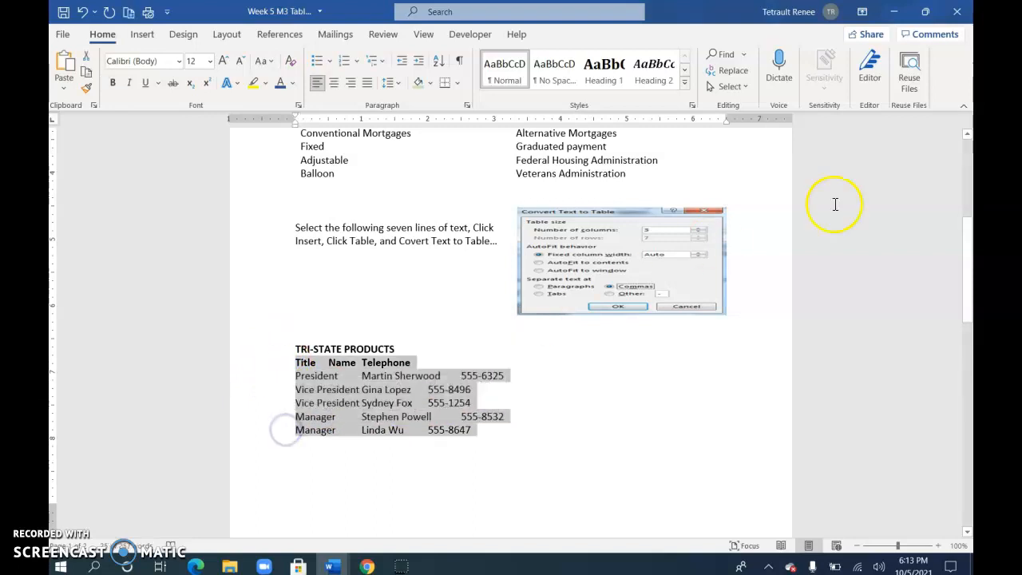
left_click(160, 36)
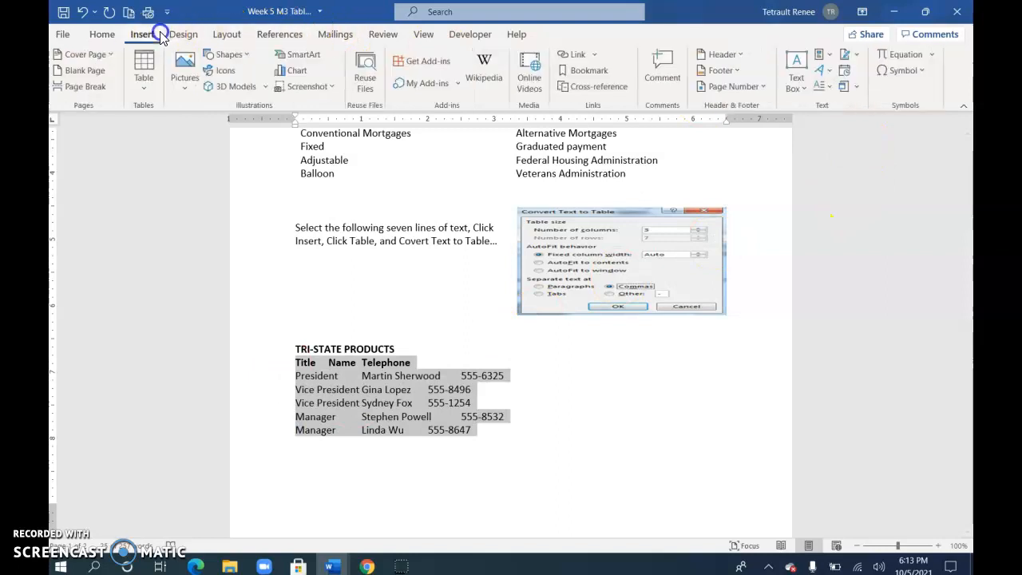
left_click(151, 79)
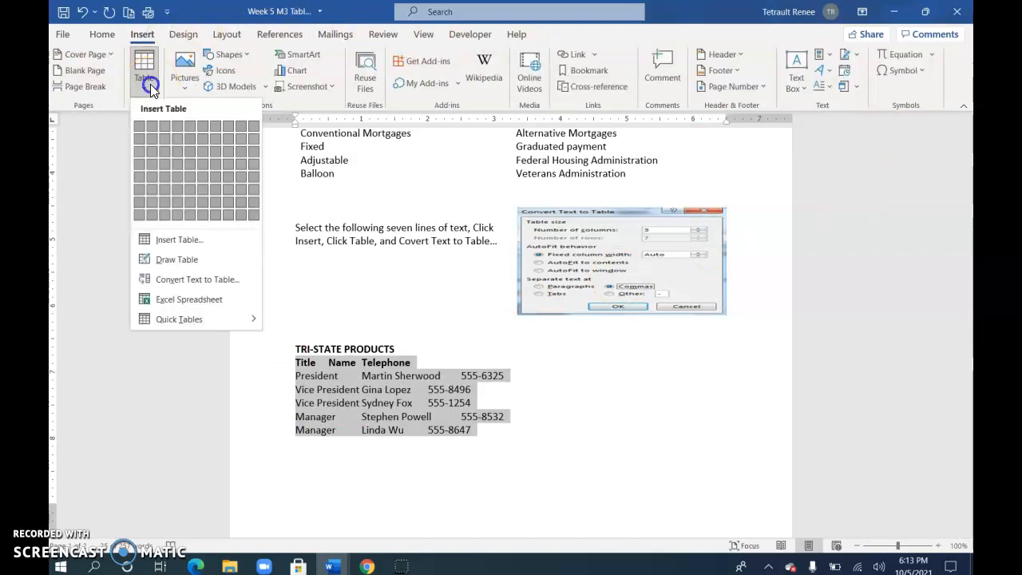
left_click(177, 282)
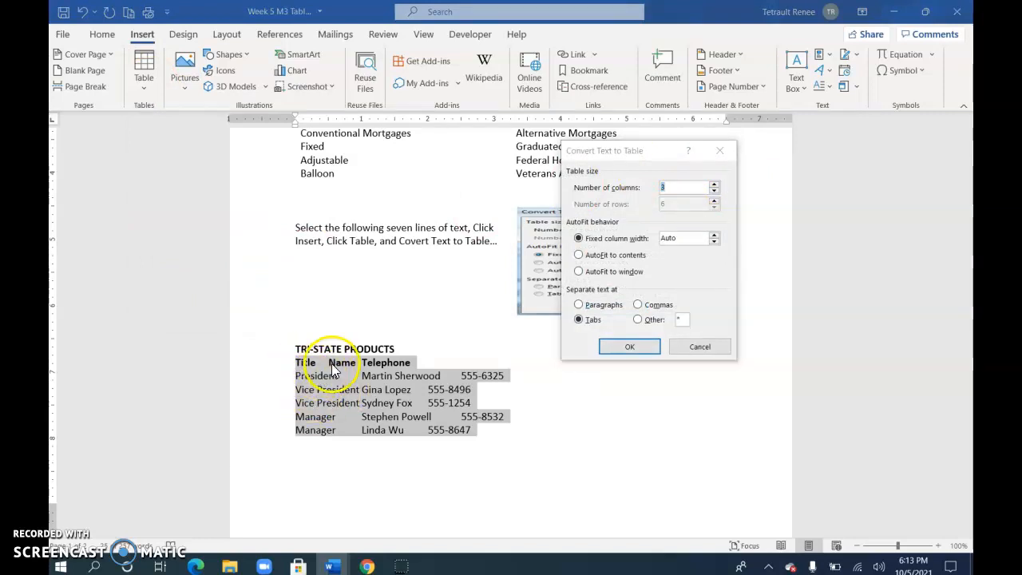
left_click(621, 348)
Insert a row above the Title, Name and Telephone headings of the new table and merge its cells into one.
left_click(409, 365)
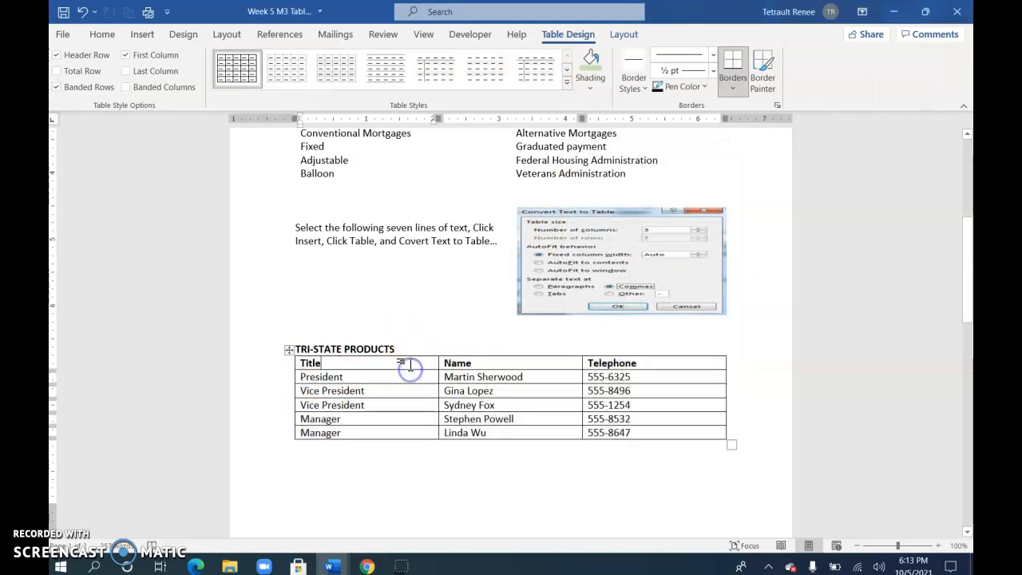
left_click(623, 34)
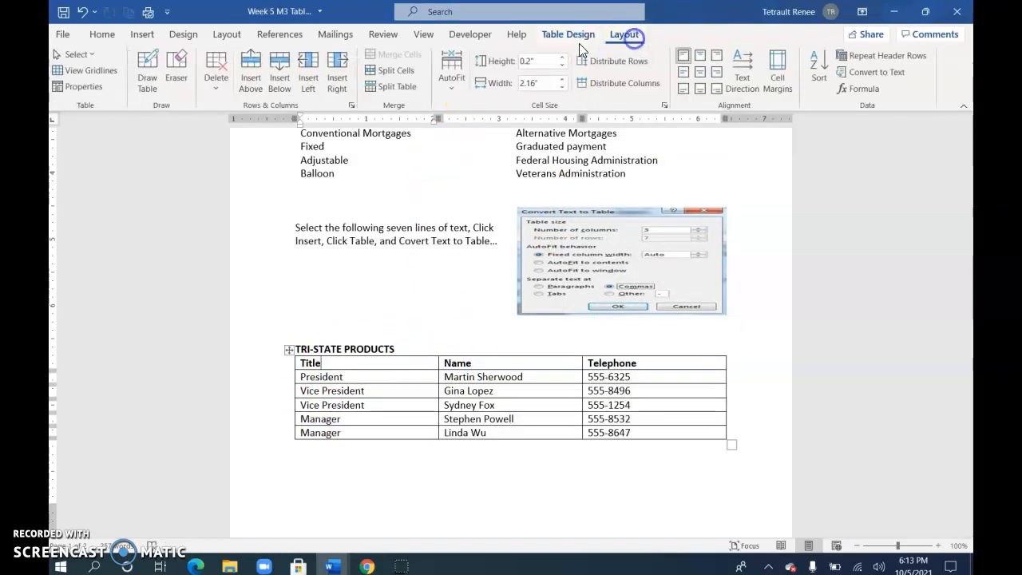
left_click(253, 75)
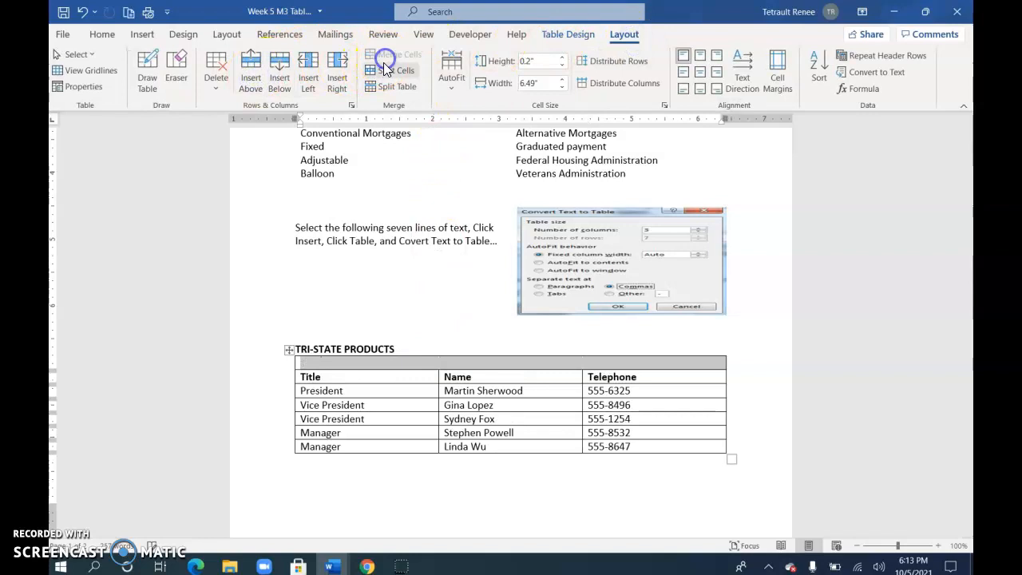
Move the title TRI-STATE PRODUCTS from above the table into its merged top row and centre it.
left_click_drag(402, 349, 310, 351)
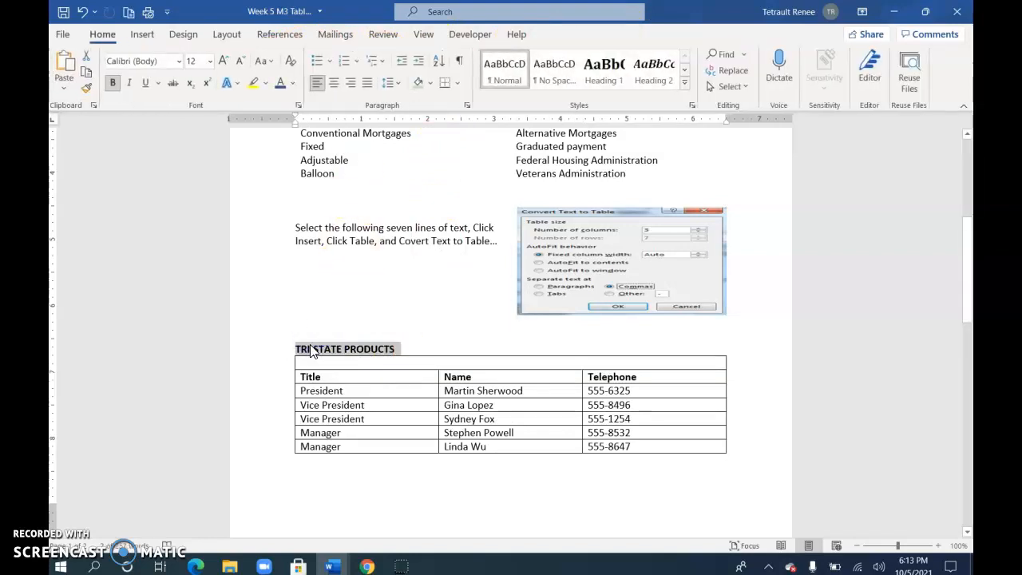
left_click(312, 353)
left_click_drag(397, 349, 317, 369)
key("ctrl+e")
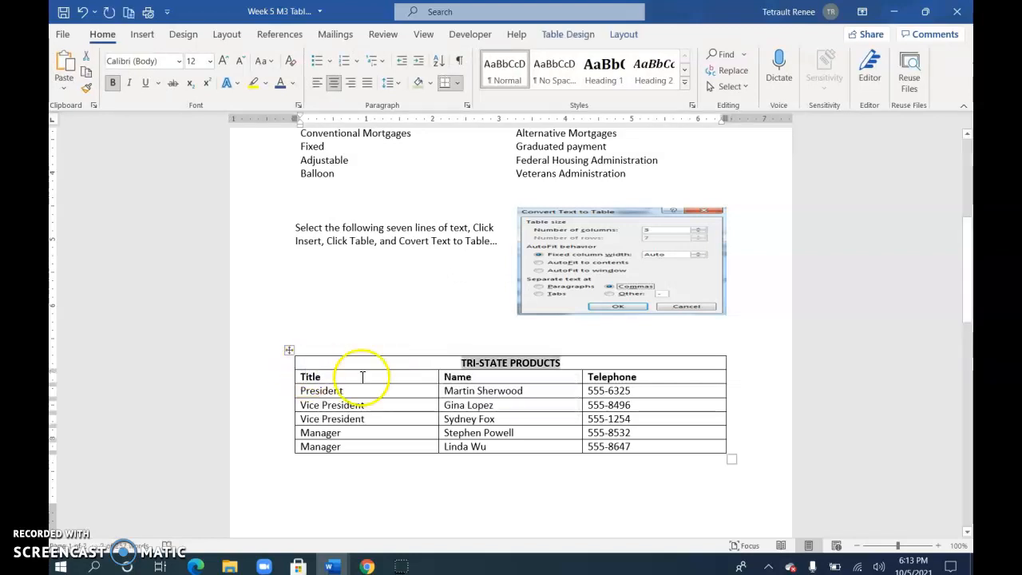
Apply the purple grid table style with a solid header row and banded rows to the TRI-STATE PRODUCTS table.
left_click(584, 39)
left_click(566, 84)
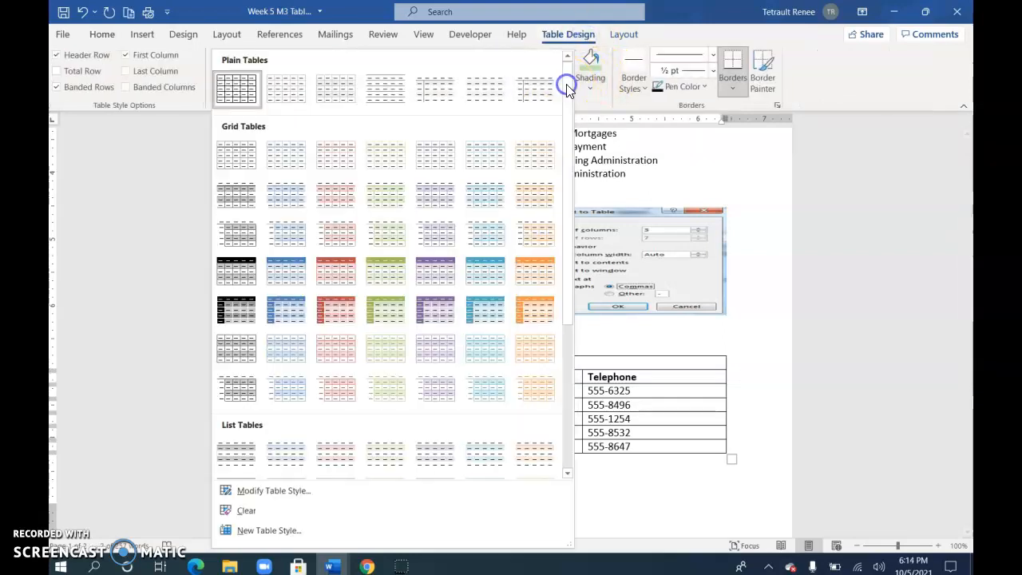
left_click(436, 272)
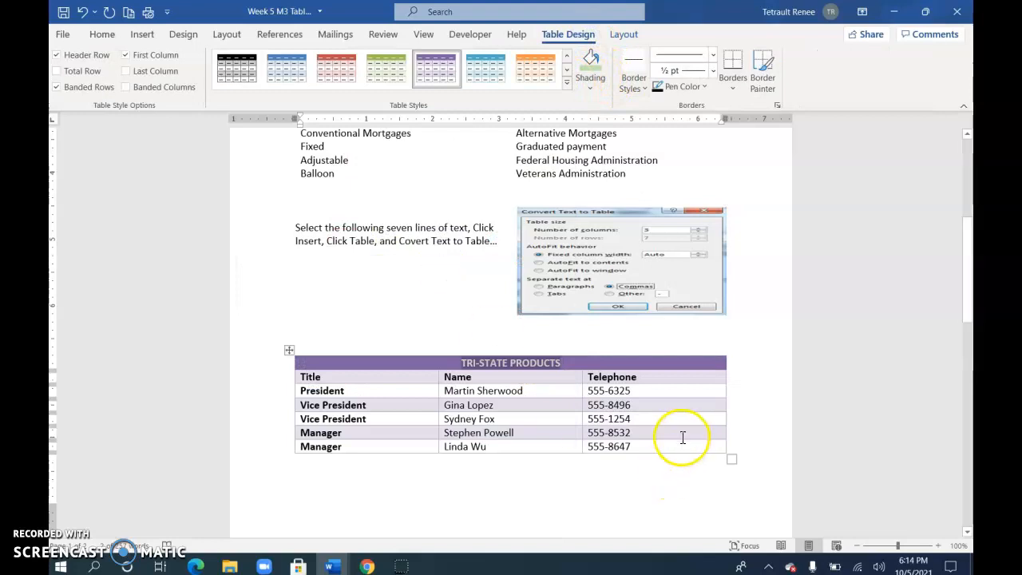
left_click(688, 421)
Add continuous line numbers to the whole summons text on the second page, from STATE OF TEXAS to Attorney for Plaintiff.
scroll(687, 422, "down", 8)
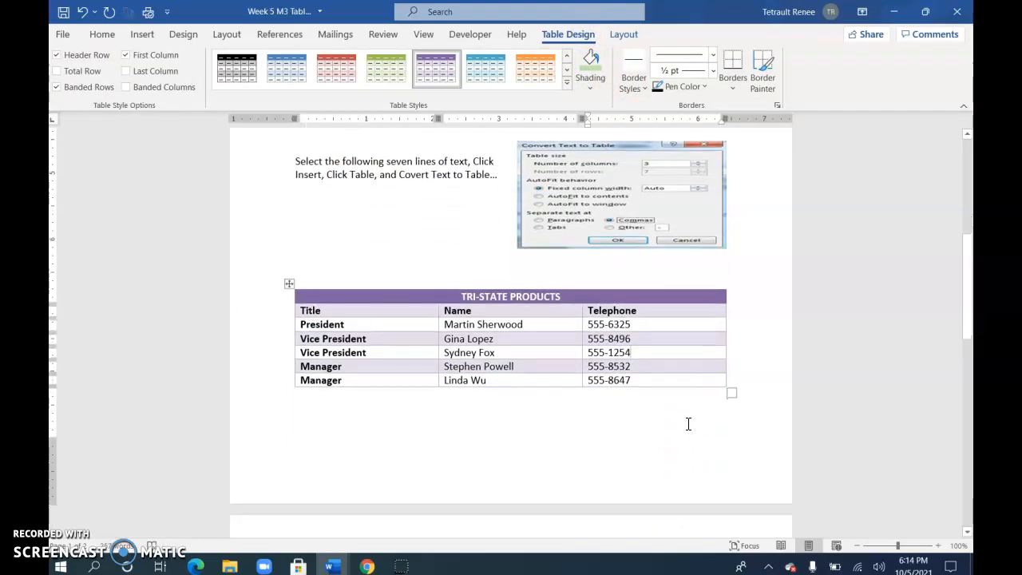
scroll(685, 427, "down", 4)
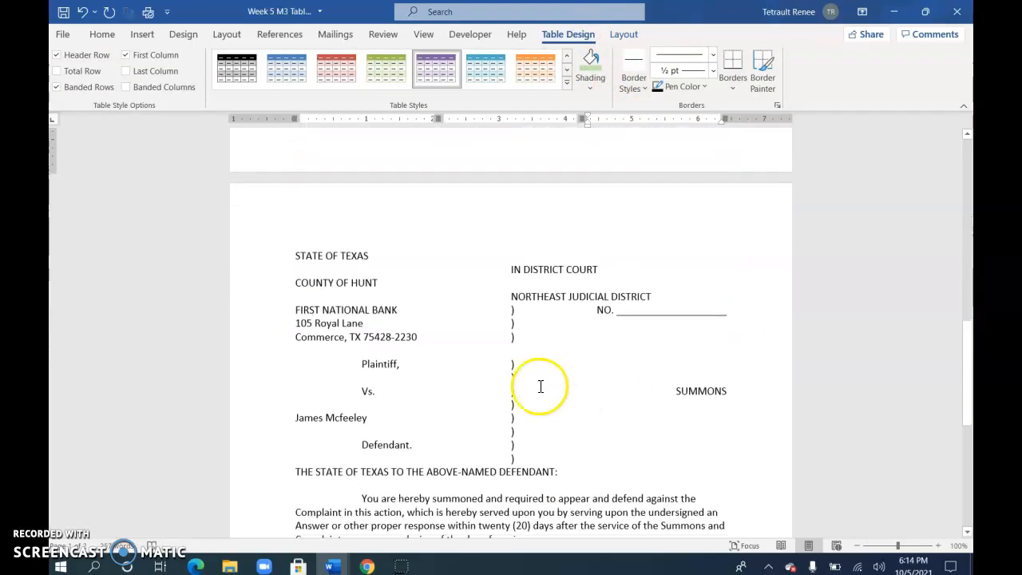
left_click_drag(263, 194, 670, 486)
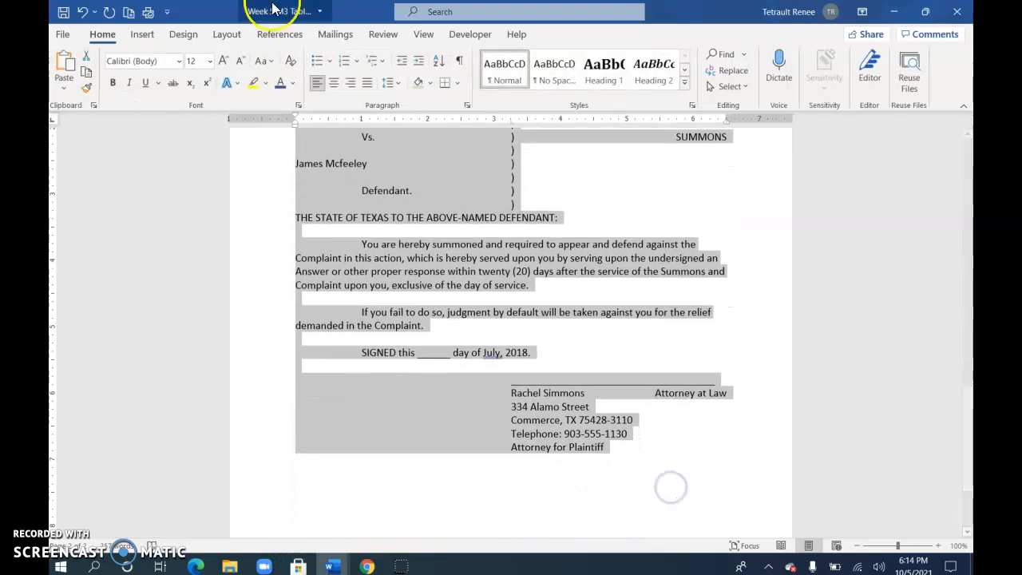
left_click(227, 34)
left_click(225, 71)
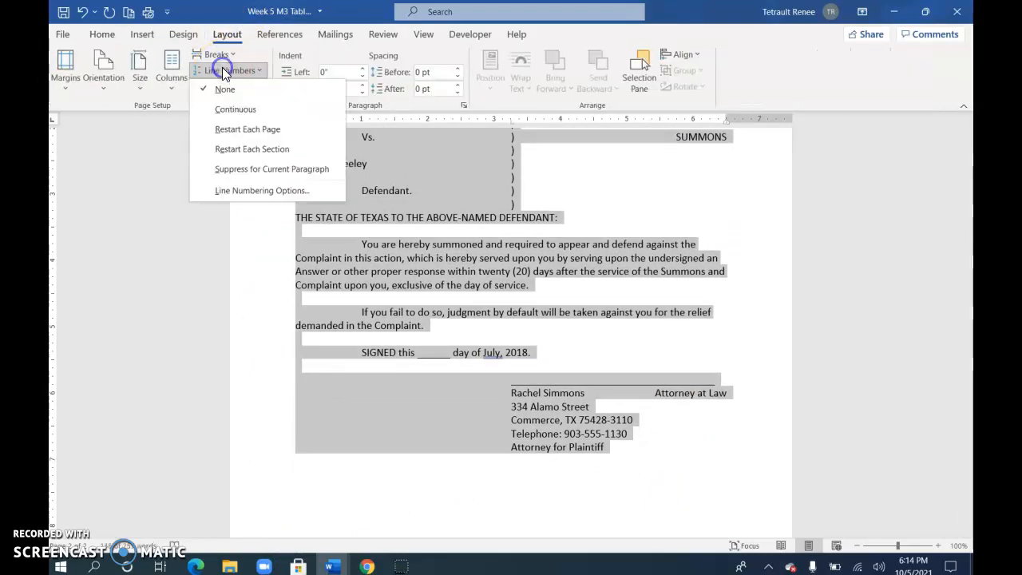
left_click(235, 117)
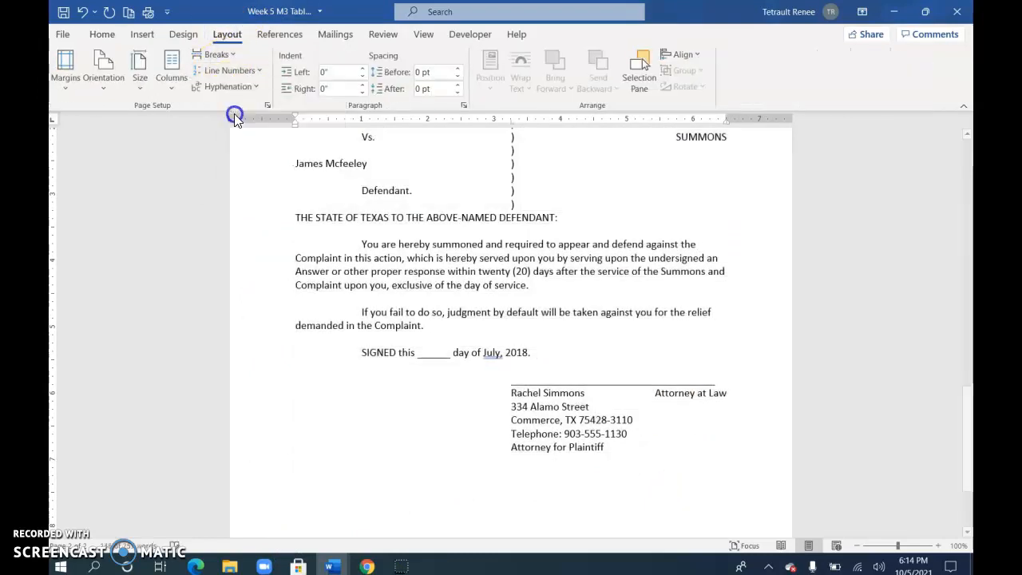
scroll(559, 410, "up", 5)
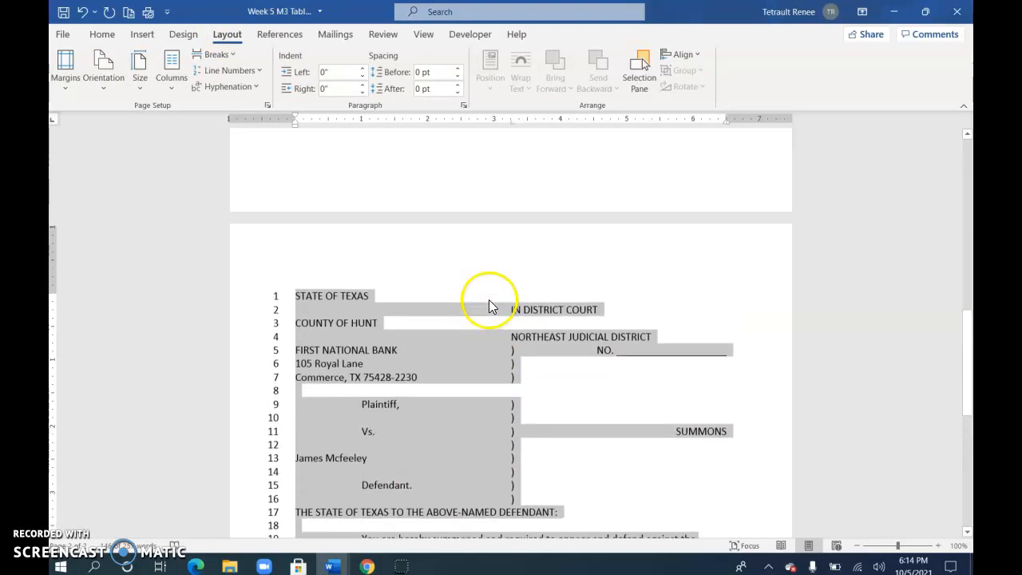
left_click(505, 359)
Show multiple pages at once to review both pages of the finished document side by side.
scroll(512, 351, "up", 4)
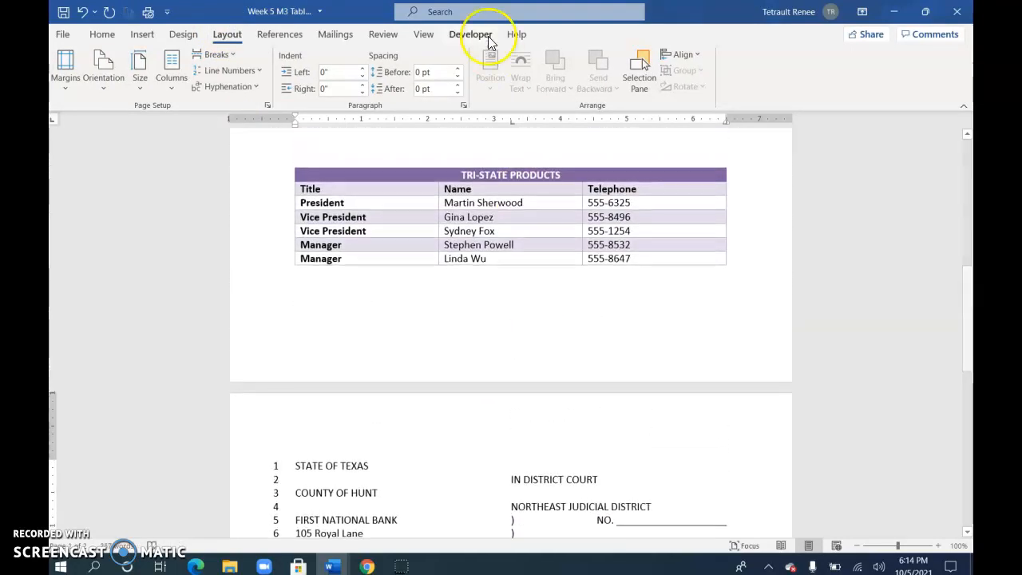
left_click(421, 36)
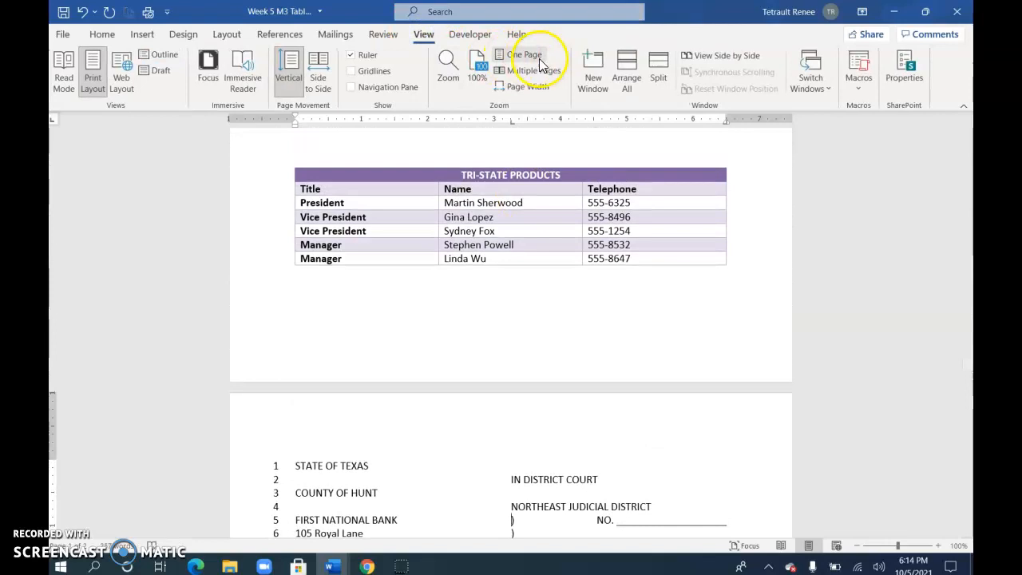
left_click(526, 70)
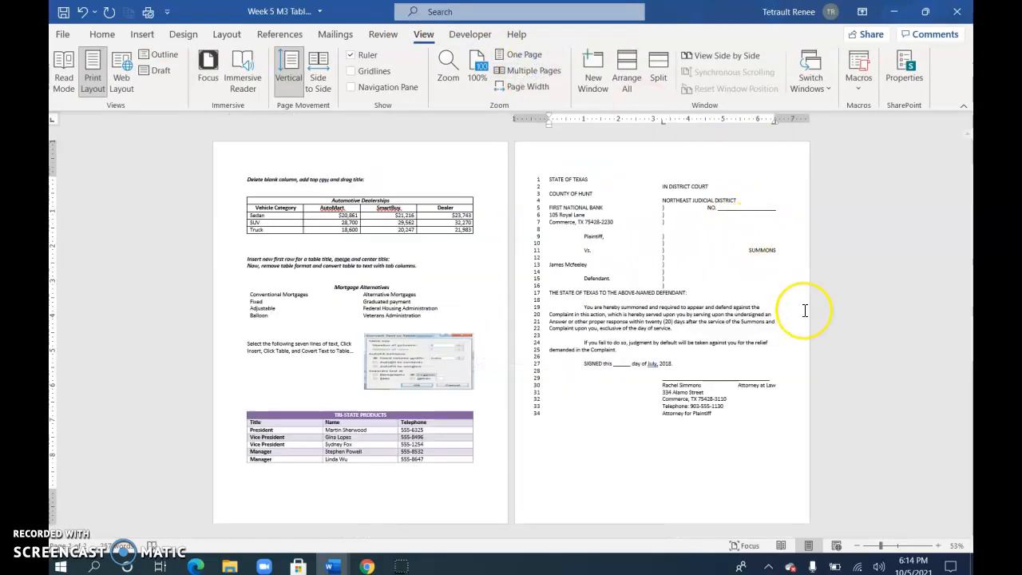
left_click(310, 500)
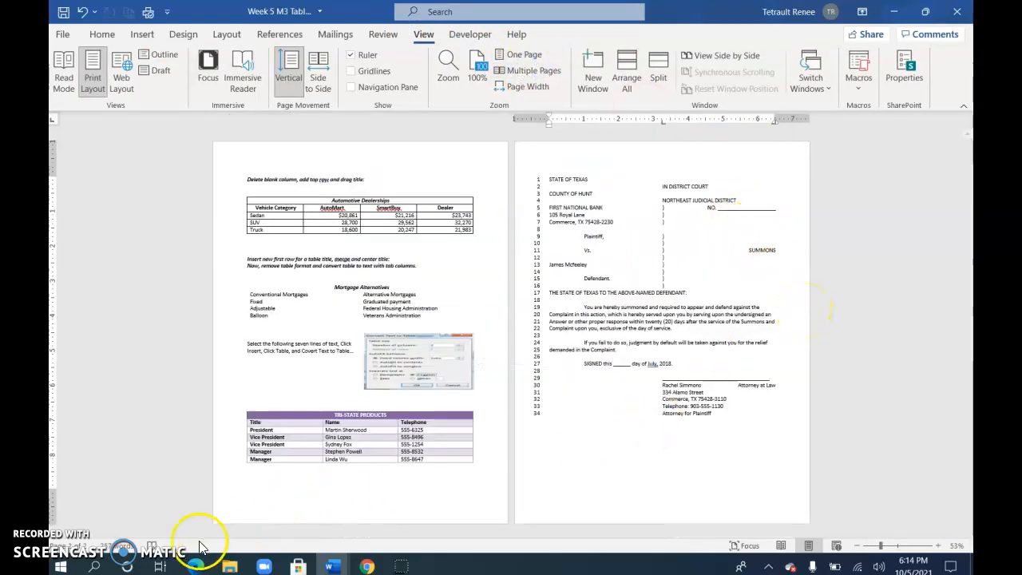